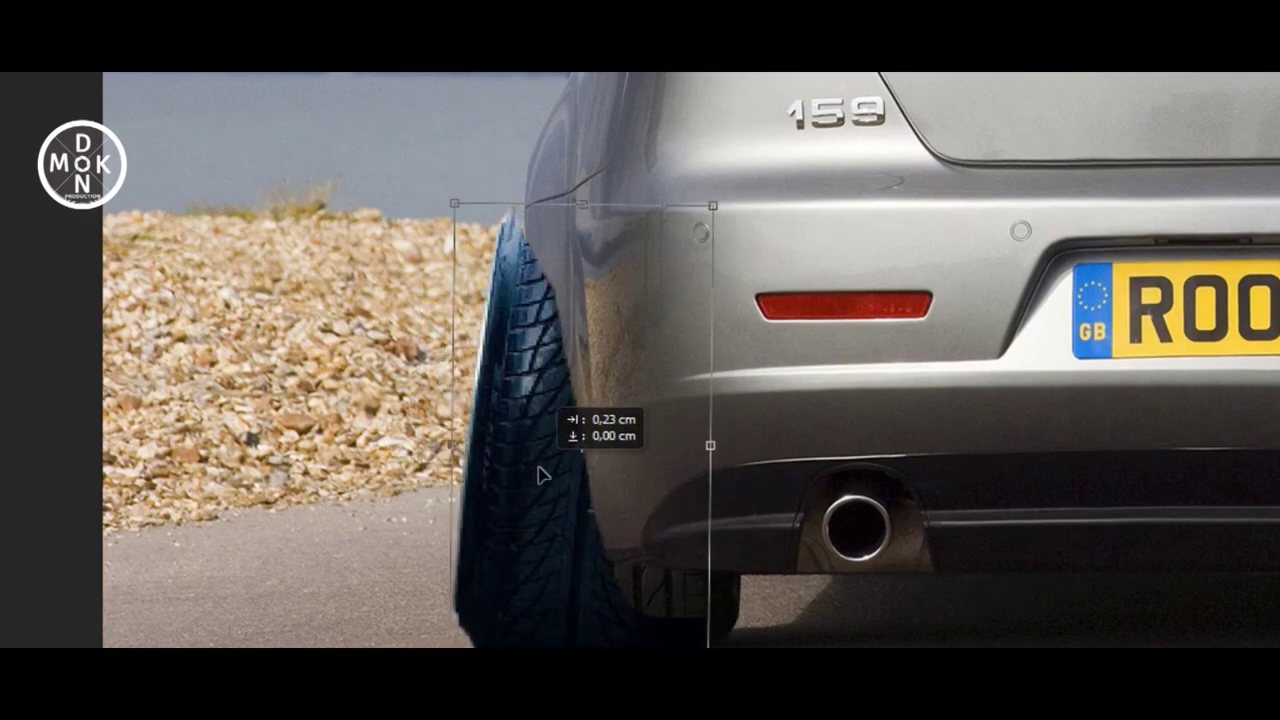
- Slide the resized rear tyre right so it tucks up inside the wheel arch
drag(513, 474, 563, 470)
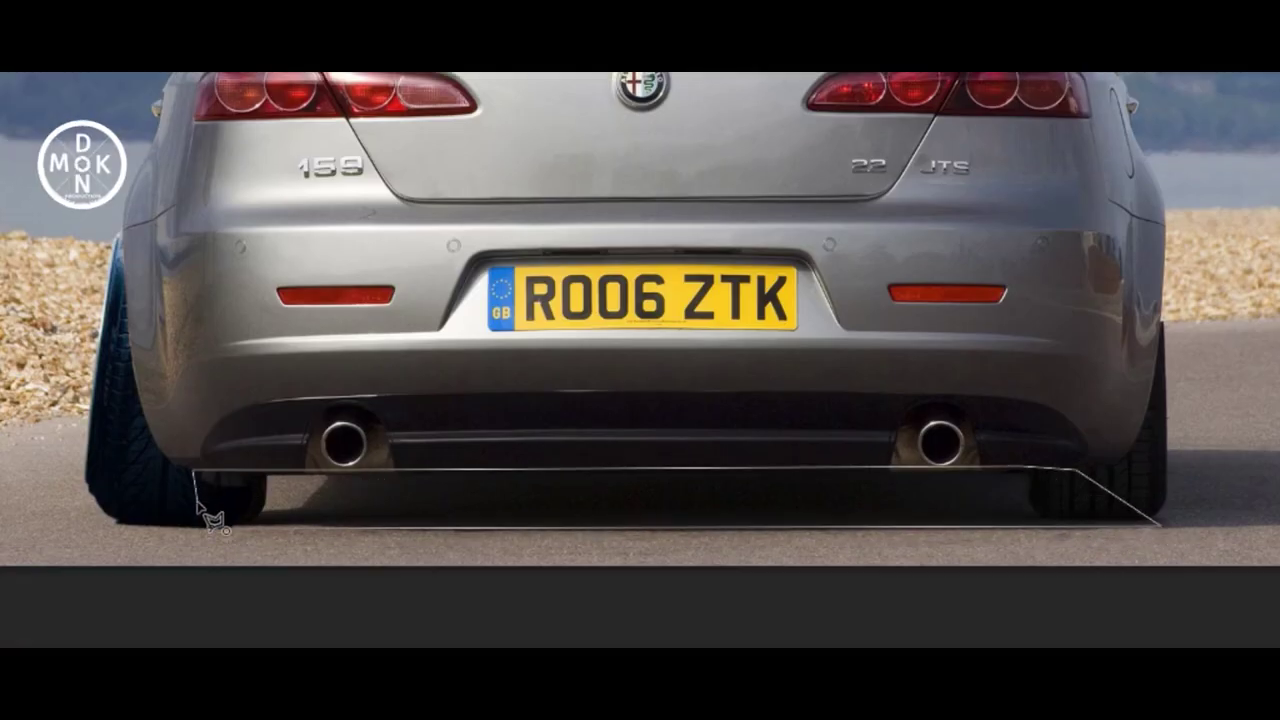
- Fill the outlined area under the bumper dark and nudge the lower bumper down slightly
click(197, 505)
drag(1217, 443, 1168, 477)
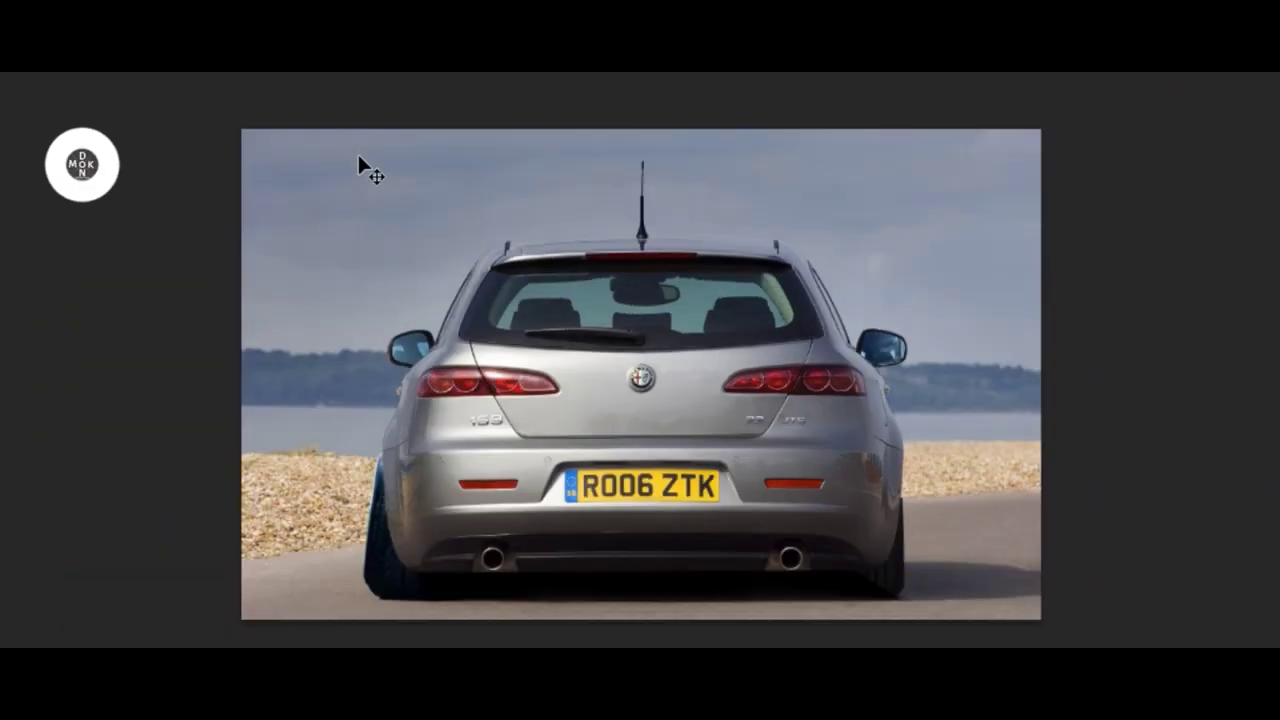
key(Return)
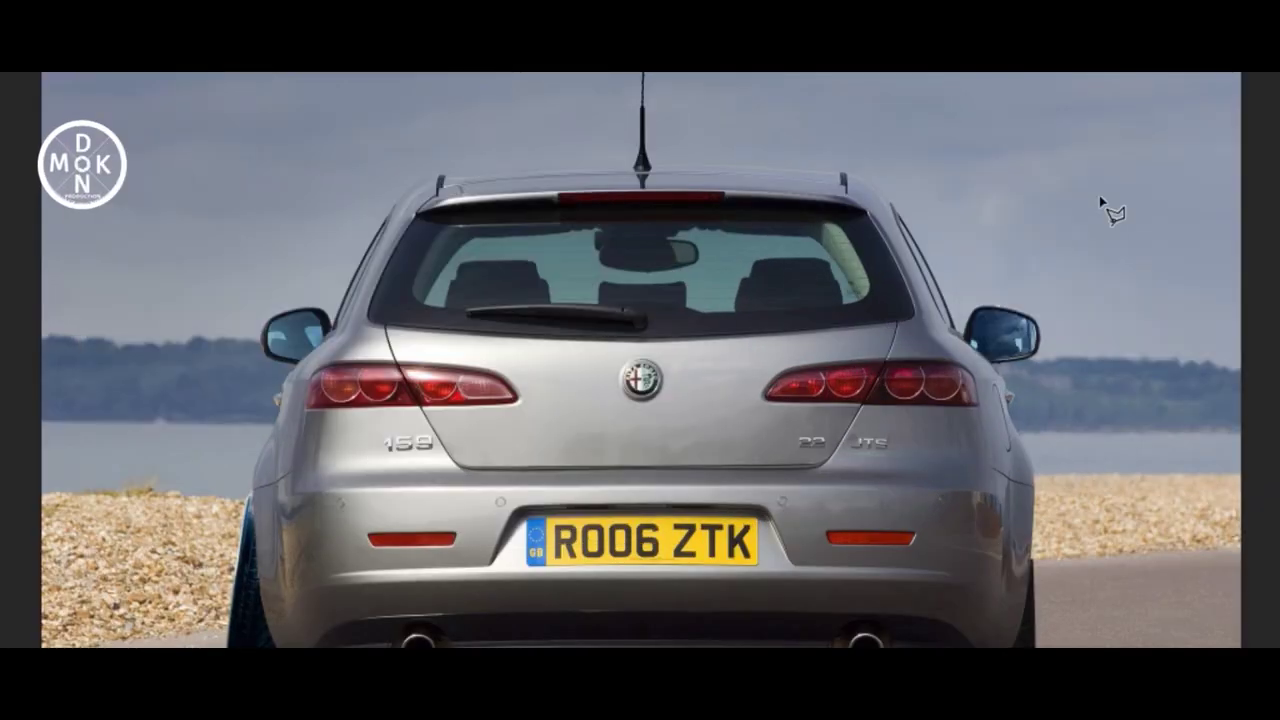
drag(920, 606, 938, 606)
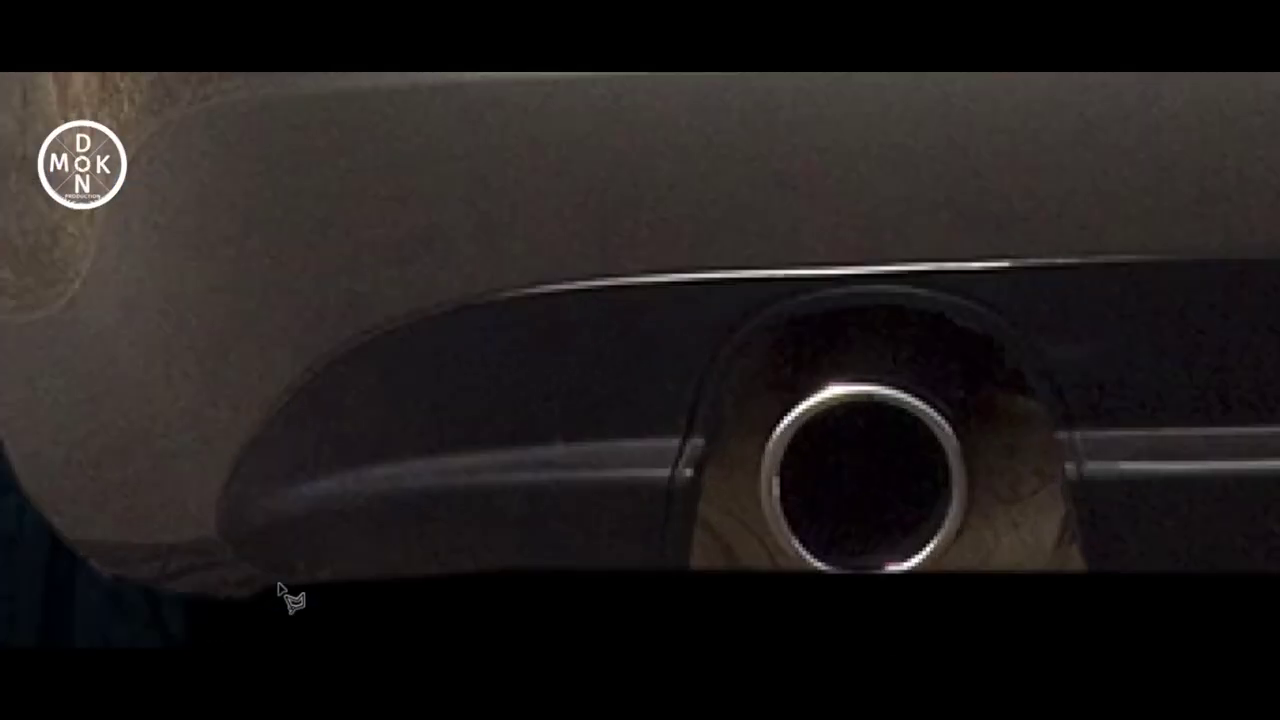
- Trace the exhaust tip, then flip a copy horizontally and move it under the bumper's left side
click(401, 321)
scroll(910, 380, up, 2)
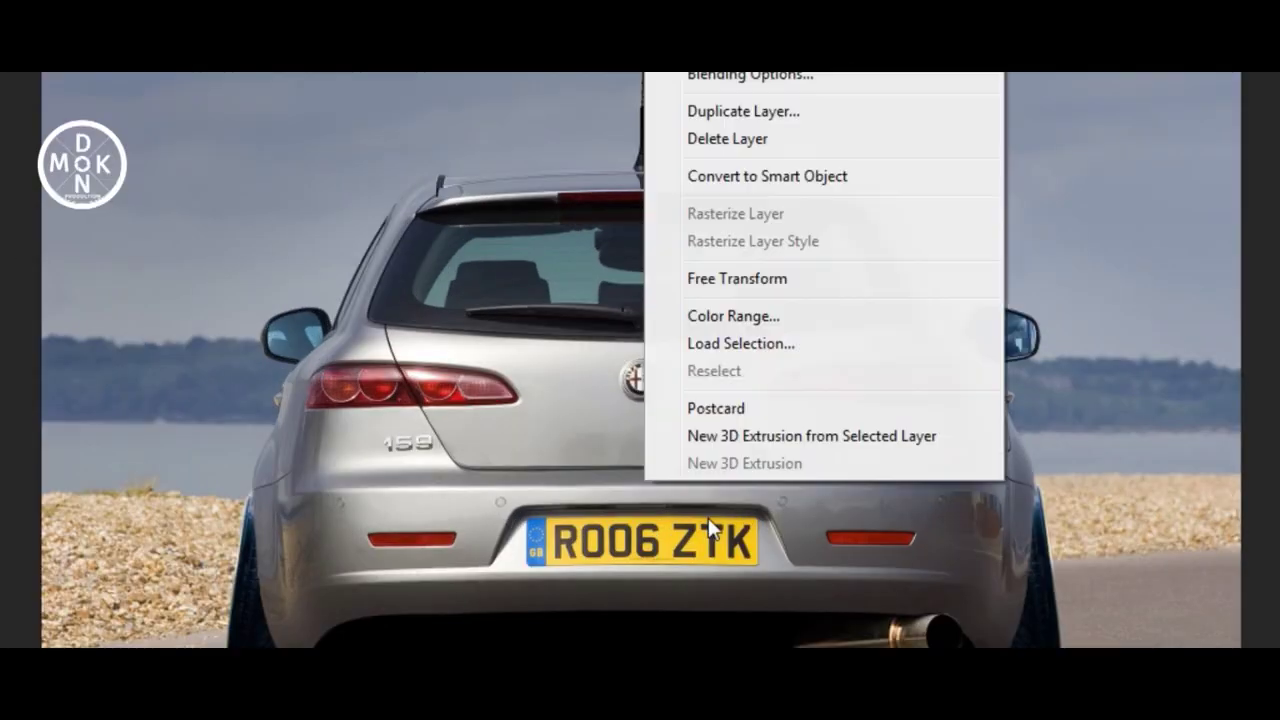
click(985, 569)
drag(920, 630, 430, 625)
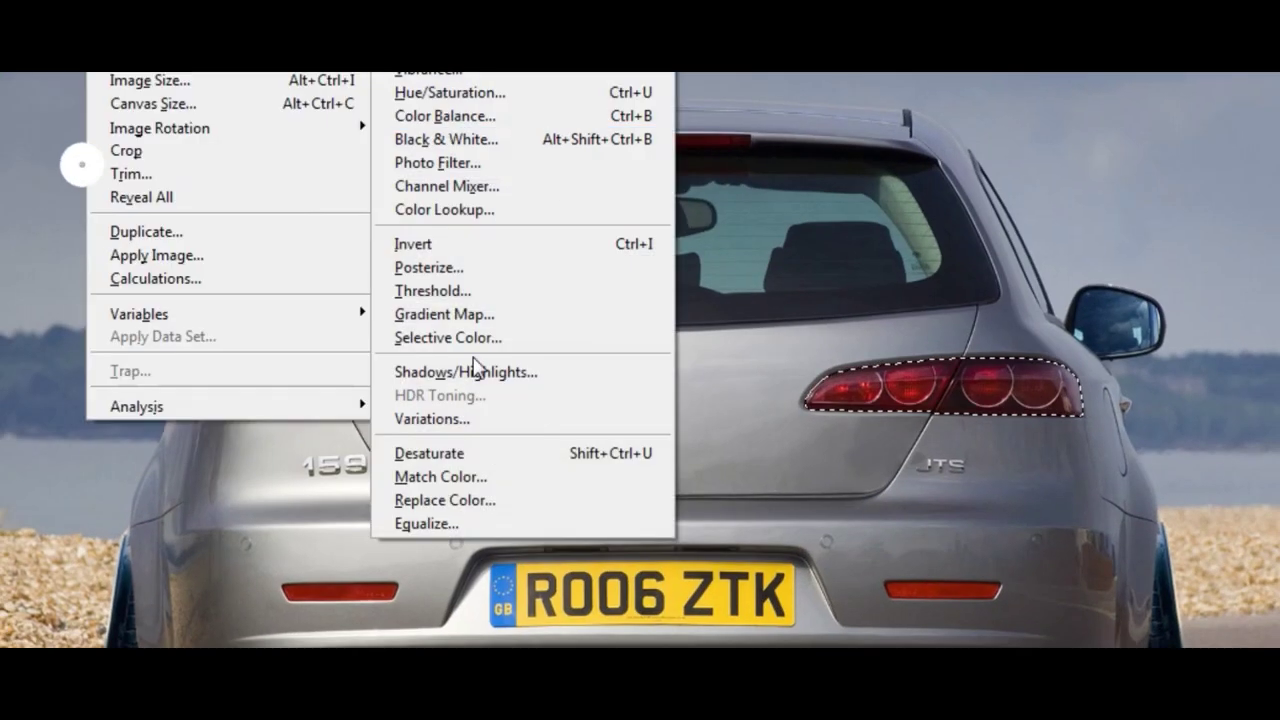
- Bring up Hue/Saturation for the selected tail lights
click(499, 88)
- Tint the tail lights purple with Hue 300, Saturation 16 and Lightness -25
drag(1137, 251, 1243, 262)
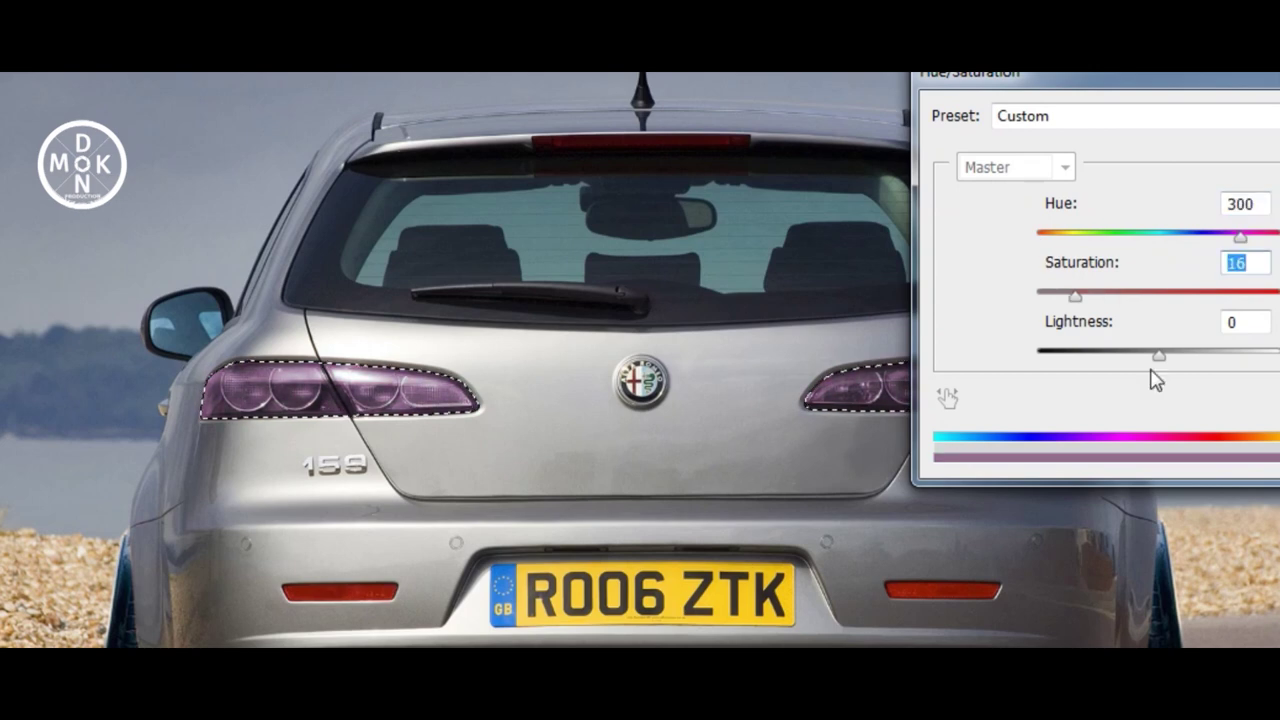
drag(1159, 355, 1128, 355)
key(Return)
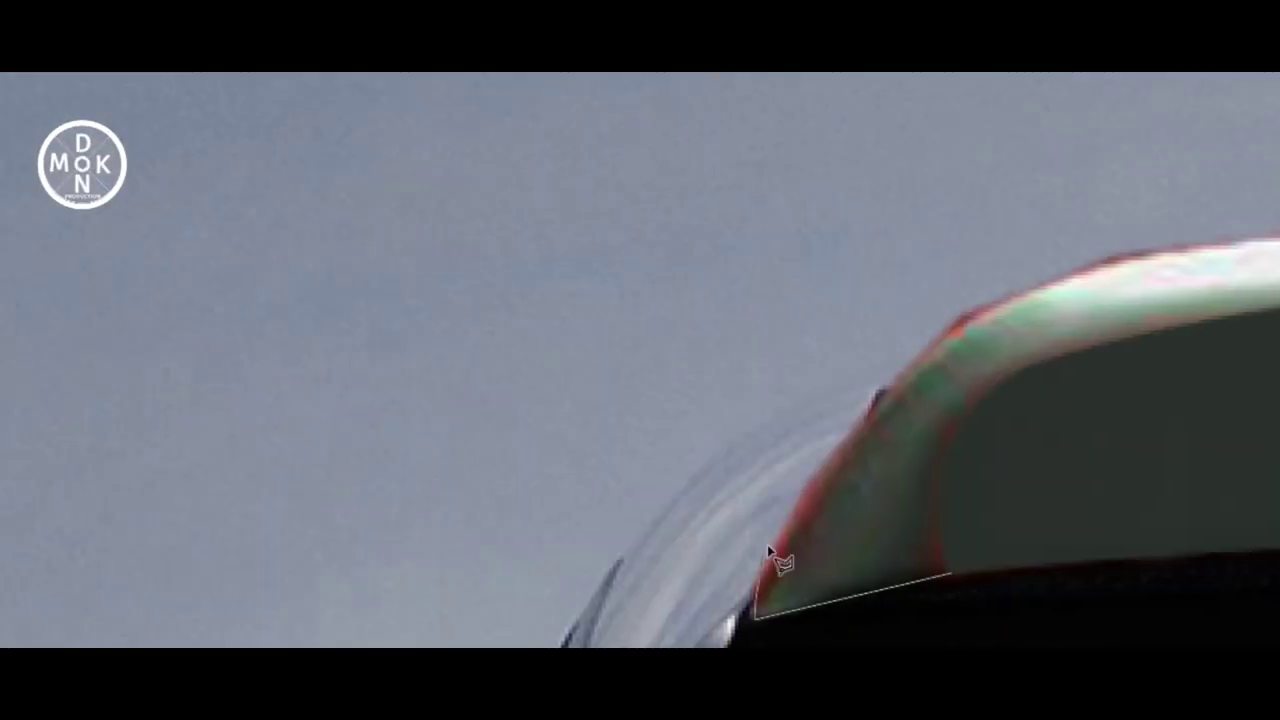
- Add a curved anchor along the rear glass edge and make the path a selection
drag(953, 328, 993, 390)
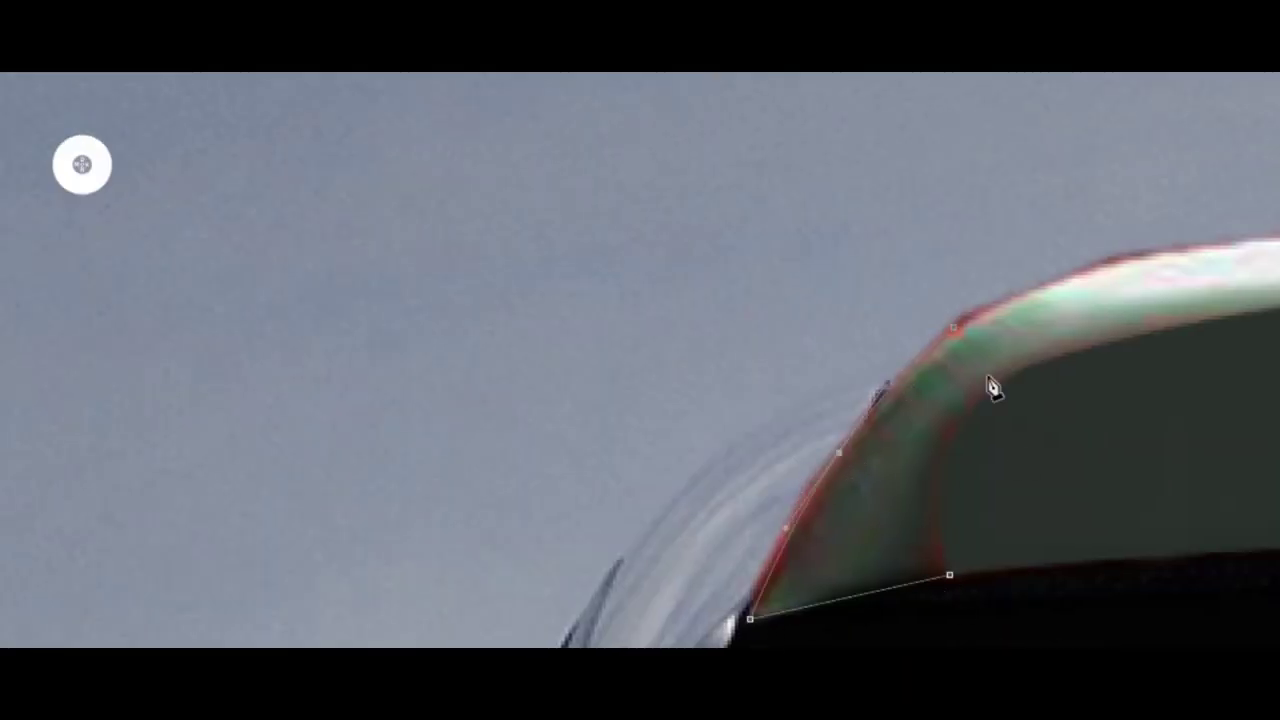
right_click(990, 312)
click(1060, 323)
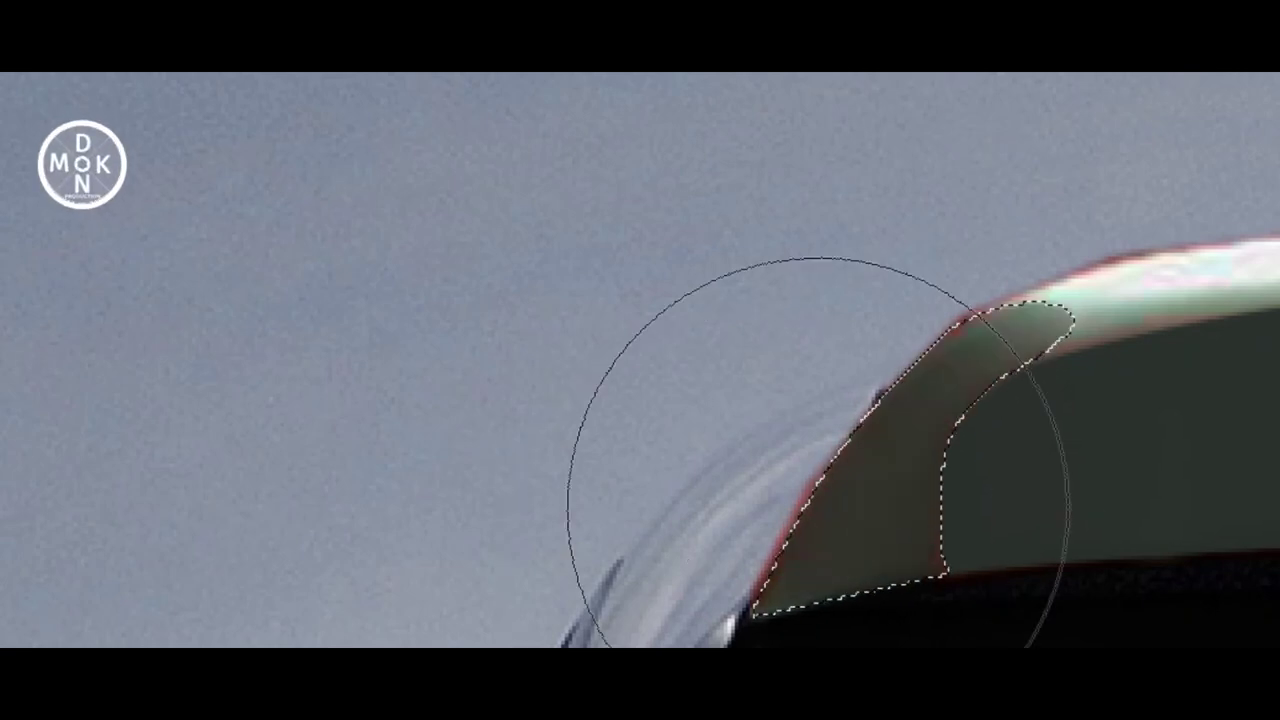